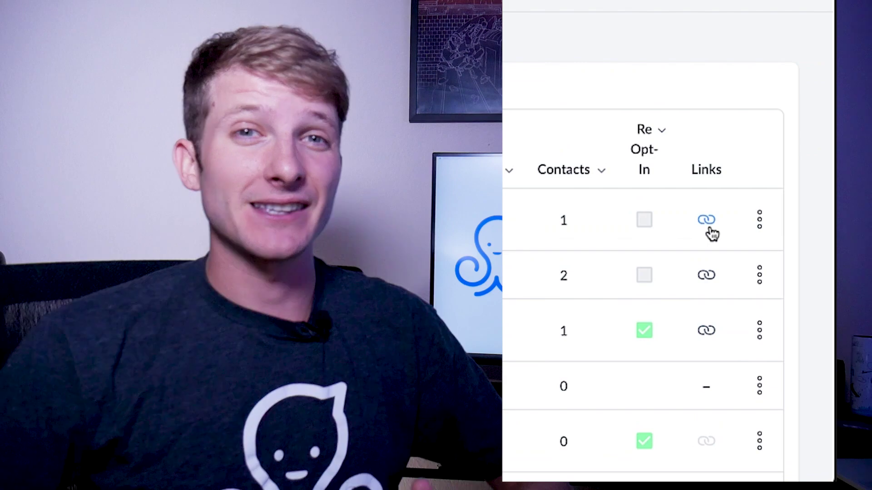
- Go to Messenger's Notification Topics settings and copy RN Demo 1's opt-in request link
{"action": "left_click", "coordinate": [711, 233]}
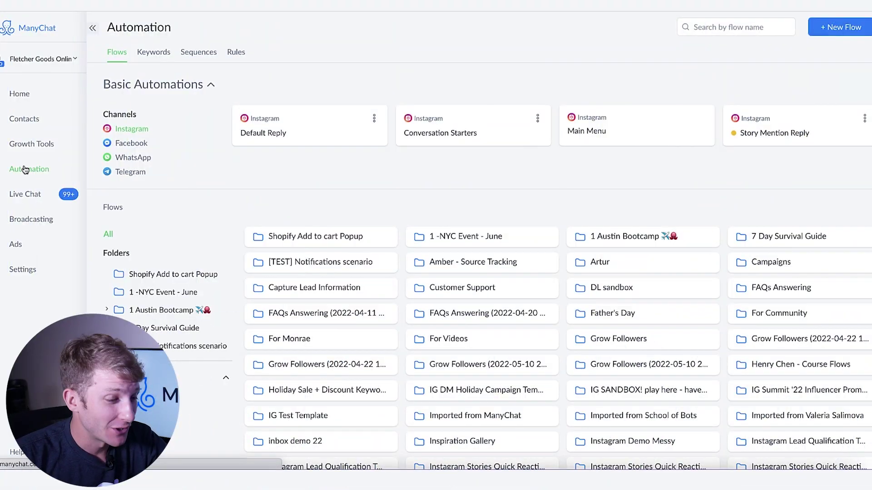
{"action": "left_click", "coordinate": [23, 269]}
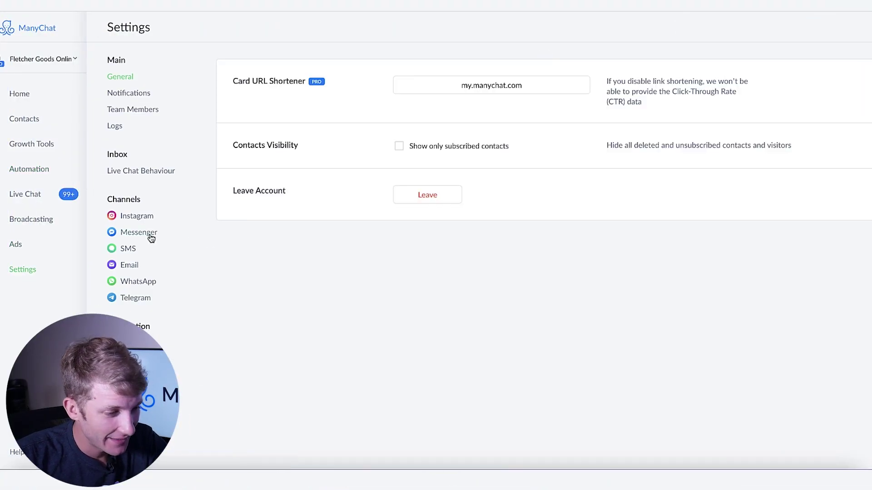
{"action": "left_click", "coordinate": [139, 233]}
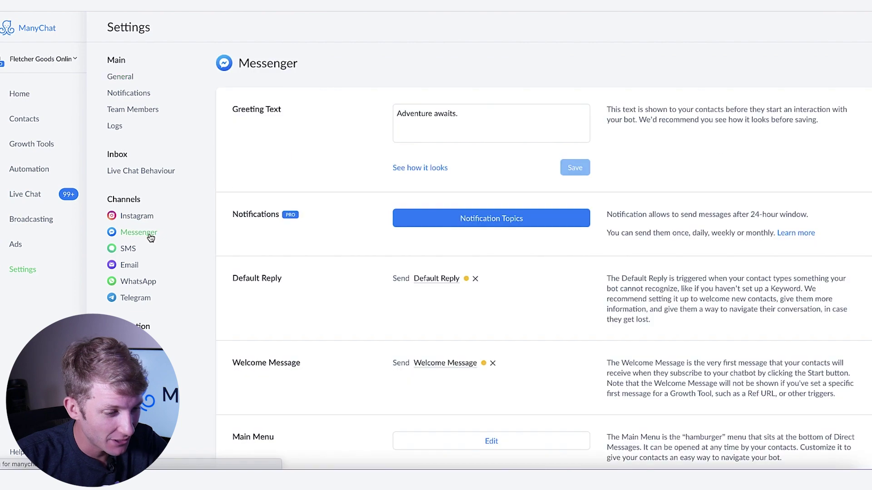
{"action": "left_click", "coordinate": [516, 228]}
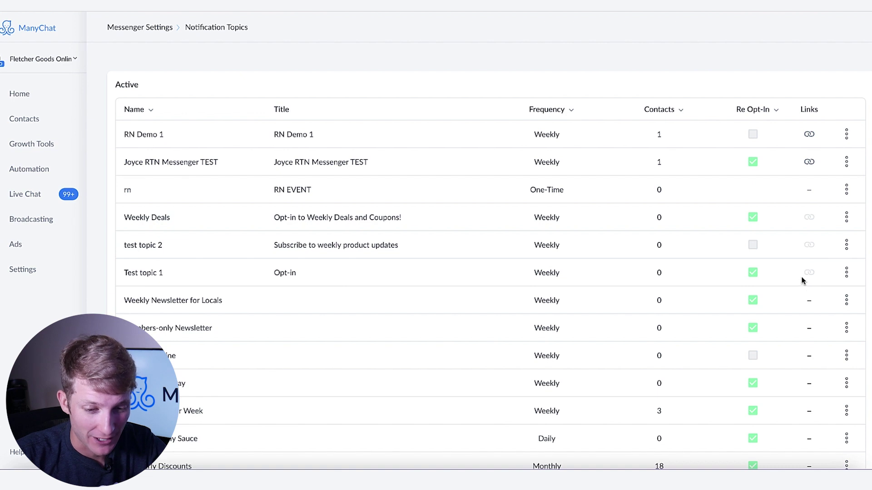
{"action": "left_click", "coordinate": [809, 134]}
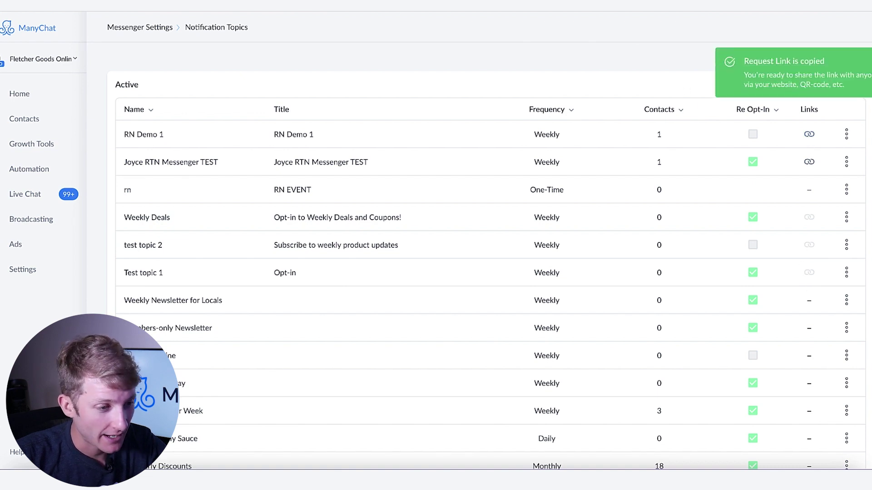
{"action": "left_click", "coordinate": [435, 254]}
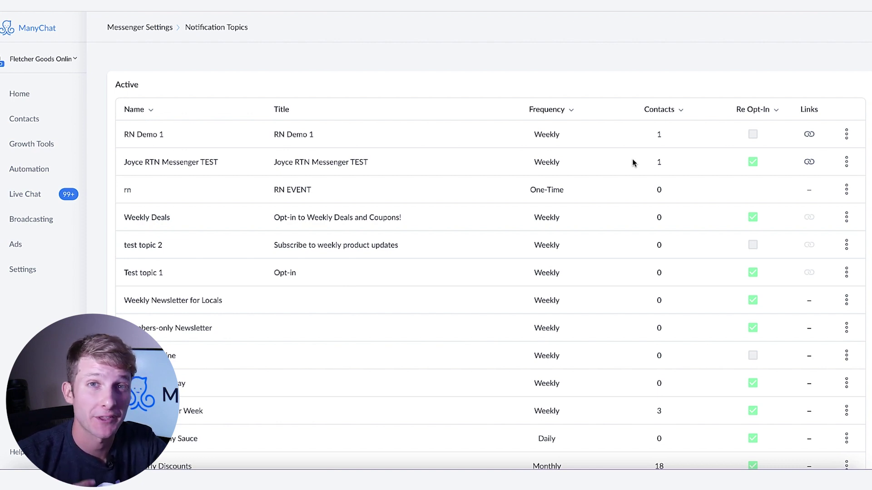
- Create a new automation flow named Demo Flow 2
{"action": "left_click", "coordinate": [45, 175]}
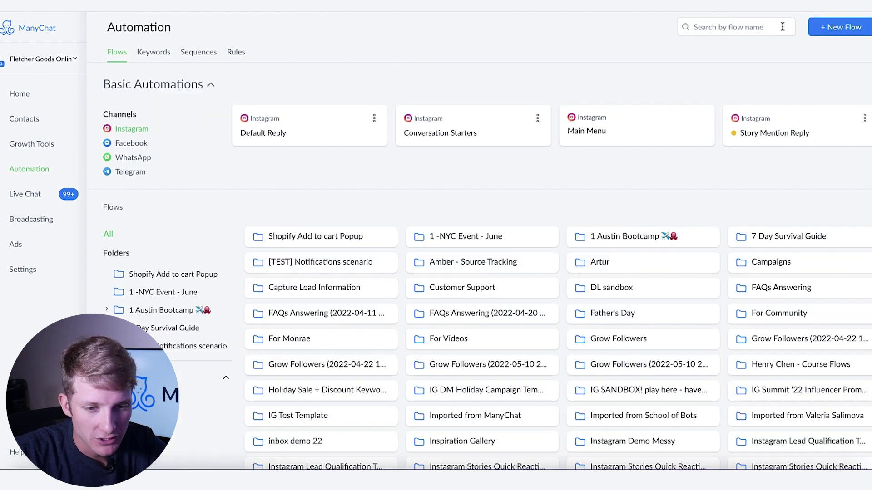
{"action": "left_click", "coordinate": [840, 26]}
{"action": "type", "text": "Demo"}
{"action": "key", "text": "BackSpace"}
{"action": "key", "text": "BackSpace"}
{"action": "key", "text": "BackSpace"}
{"action": "type", "text": "emo Flow 2"}
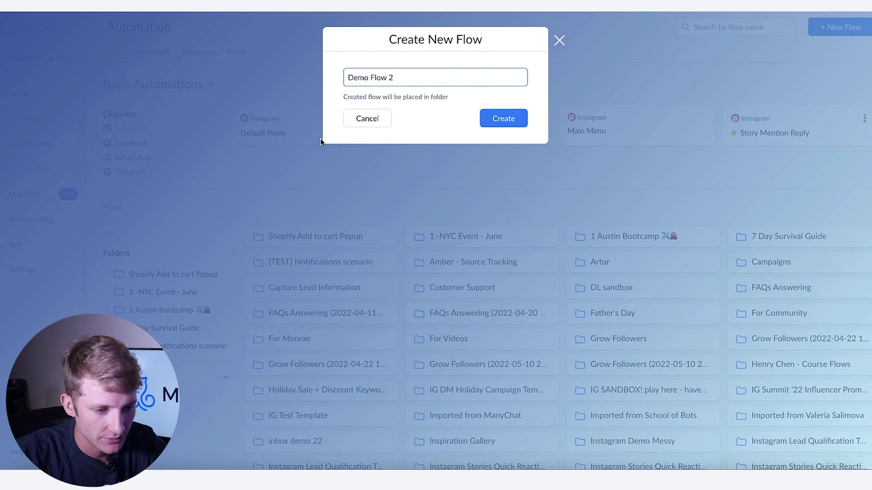
{"action": "key", "text": "Return"}
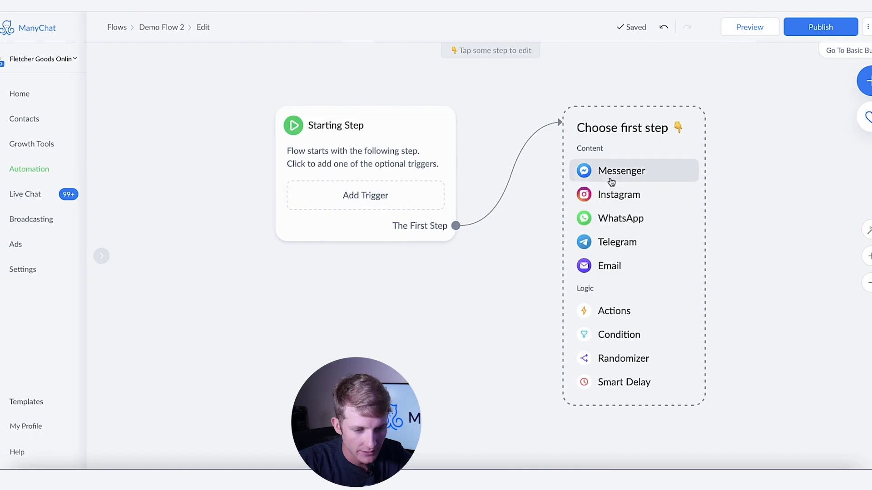
- Start the flow with a Messenger message holding a Notification Request and no text block
{"action": "left_click", "coordinate": [663, 179]}
{"action": "left_click", "coordinate": [655, 165]}
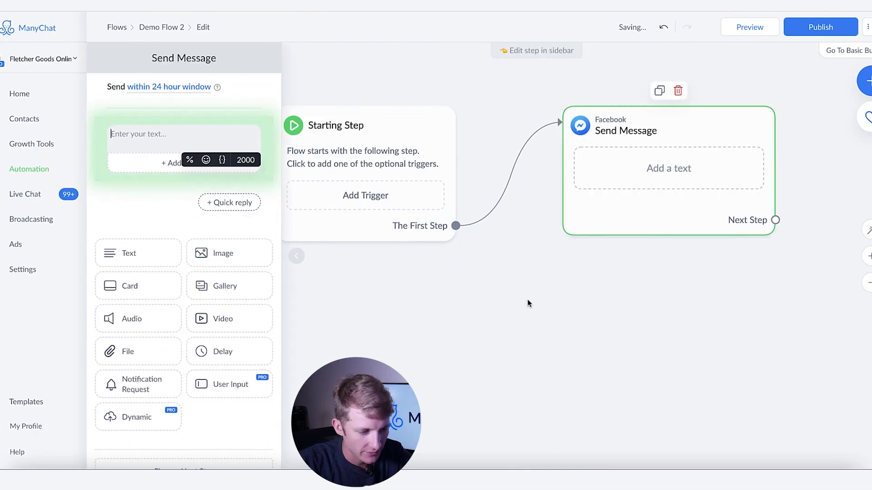
{"action": "left_click", "coordinate": [170, 388]}
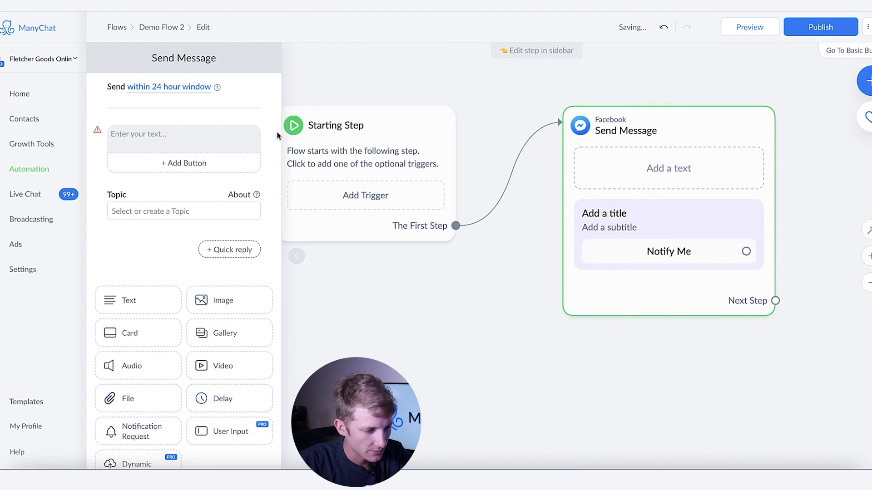
{"action": "left_click", "coordinate": [270, 161]}
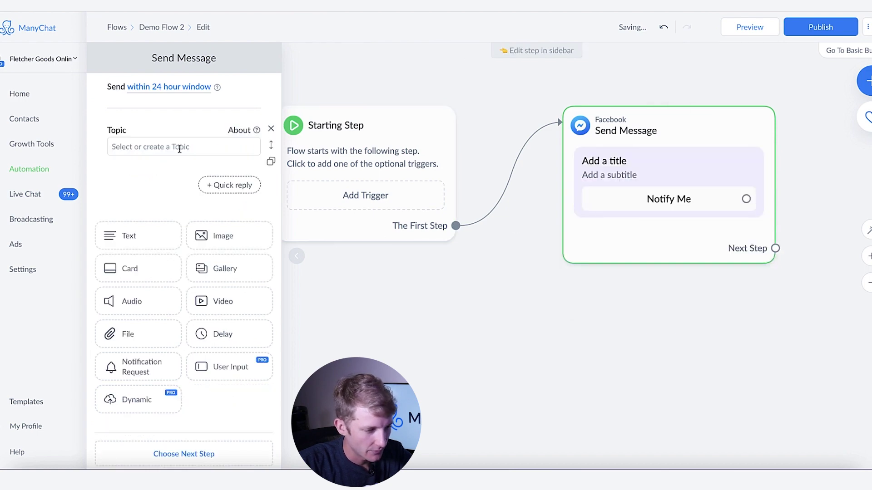
- Enter 'Awesome New Topic' as the request's topic and choose to create it as new
{"action": "left_click", "coordinate": [179, 148]}
{"action": "type", "text": "Awesome"}
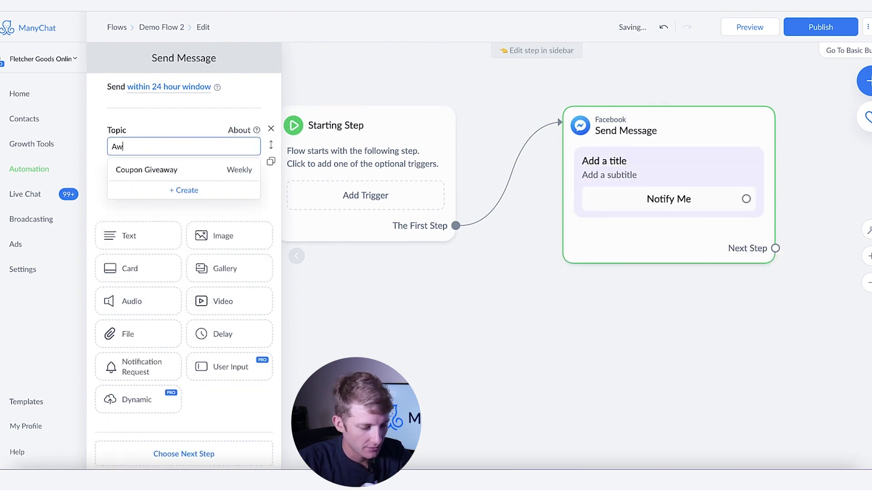
{"action": "key", "text": "BackSpace"}
{"action": "key", "text": "BackSpace"}
{"action": "key", "text": "BackSpace"}
{"action": "key", "text": "BackSpace"}
{"action": "key", "text": "BackSpace"}
{"action": "type", "text": "s"}
{"action": "key", "text": "BackSpace"}
{"action": "type", "text": "esome New T"}
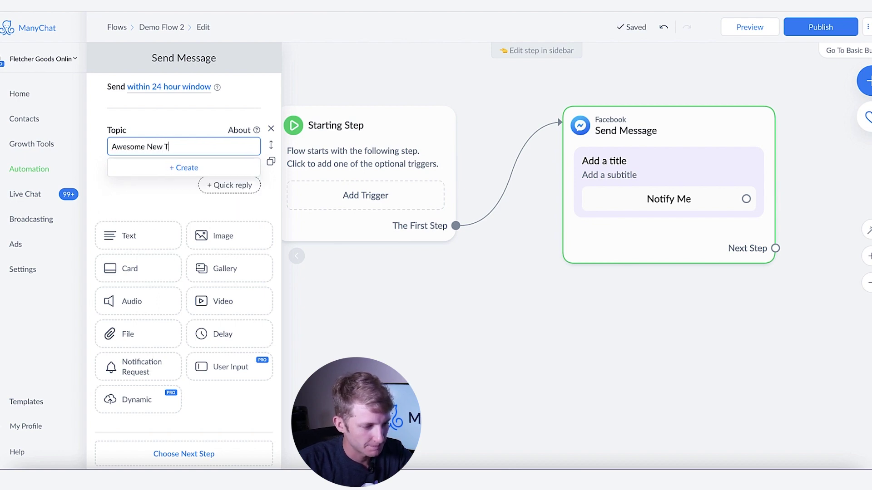
{"action": "type", "text": "opic"}
{"action": "left_click", "coordinate": [194, 168]}
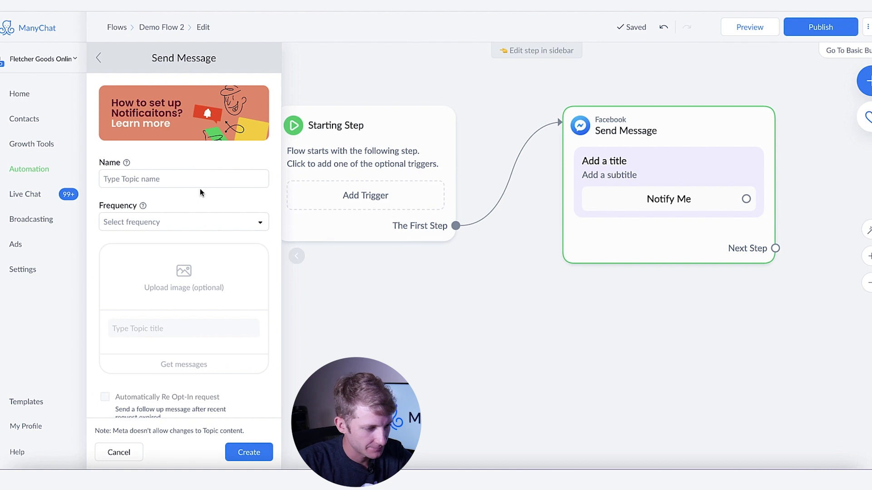
- Name the topic Awesome New Topic with Weekly frequency and title 'awesome New Topic', then create it
{"action": "left_click", "coordinate": [185, 178]}
{"action": "type", "text": "Awesome New Topic"}
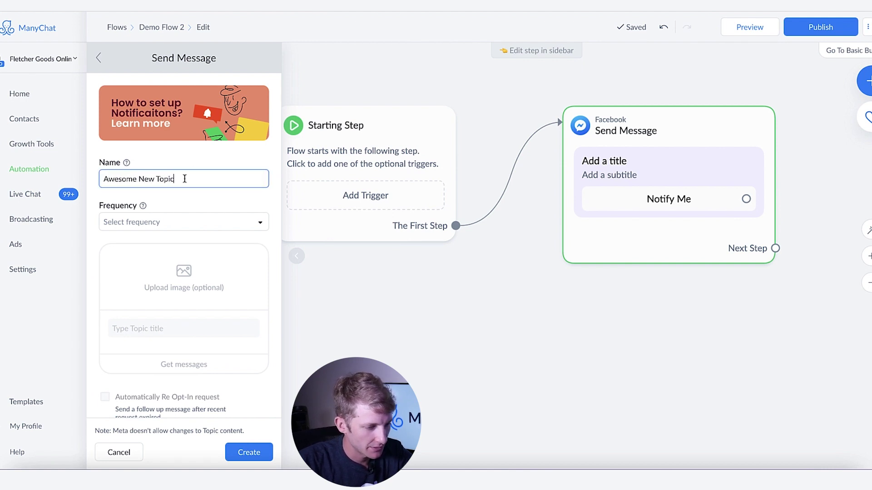
{"action": "left_click", "coordinate": [153, 223]}
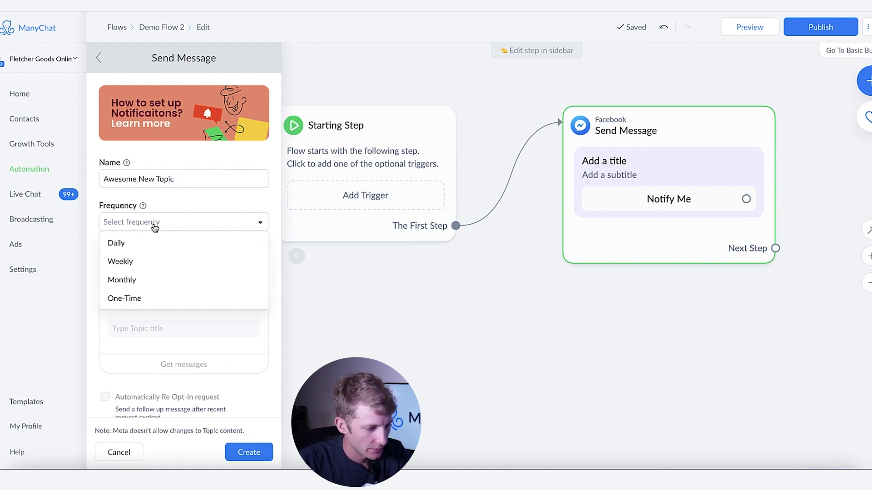
{"action": "left_click", "coordinate": [146, 264]}
{"action": "left_click", "coordinate": [150, 328]}
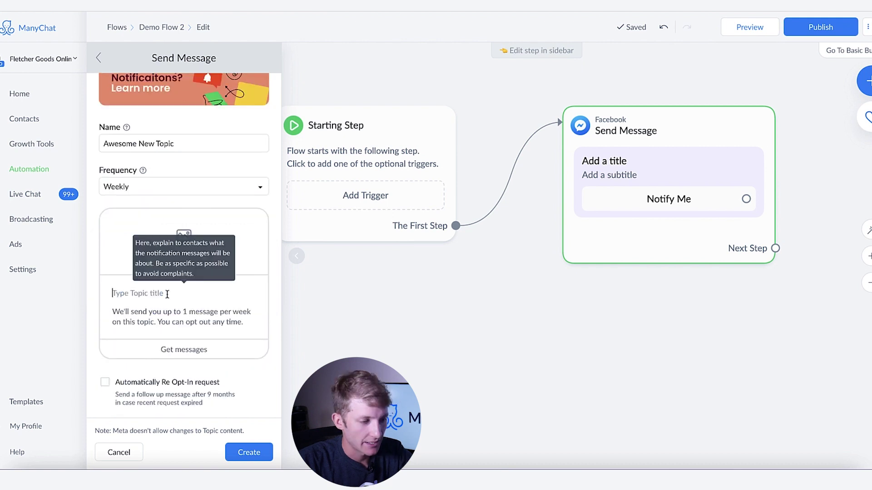
{"action": "type", "text": "awe"}
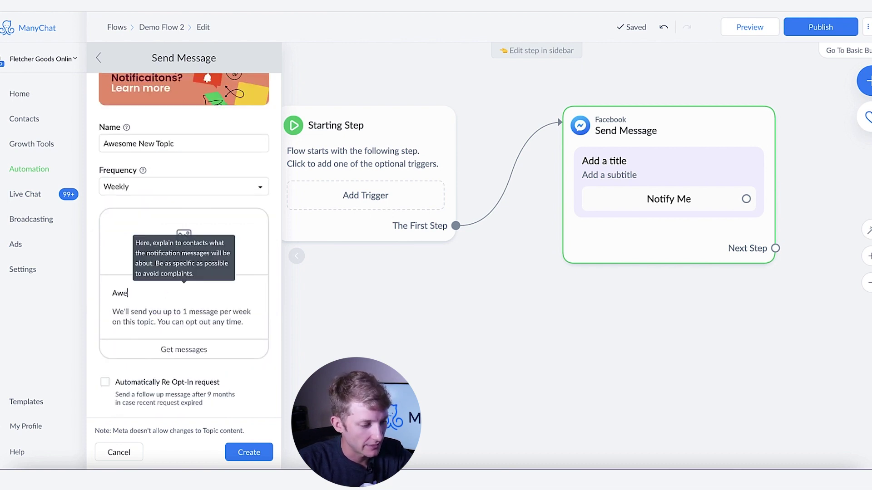
{"action": "type", "text": "some New Topi"}
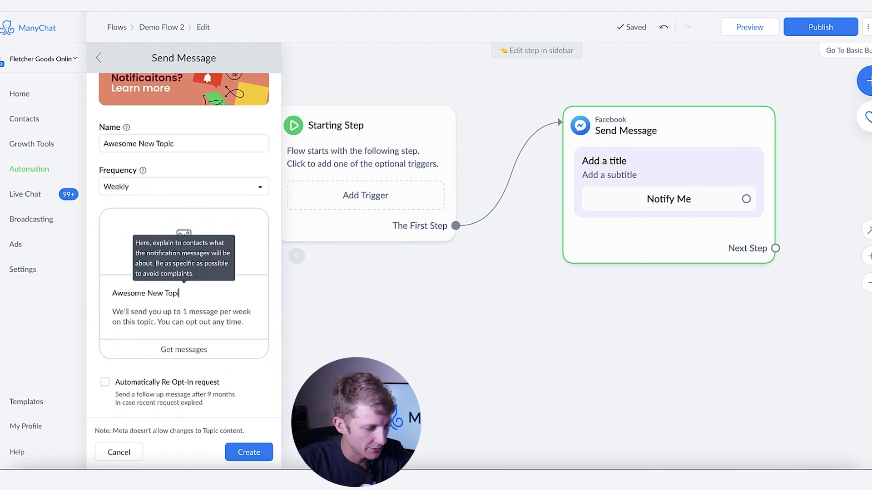
{"action": "type", "text": "c"}
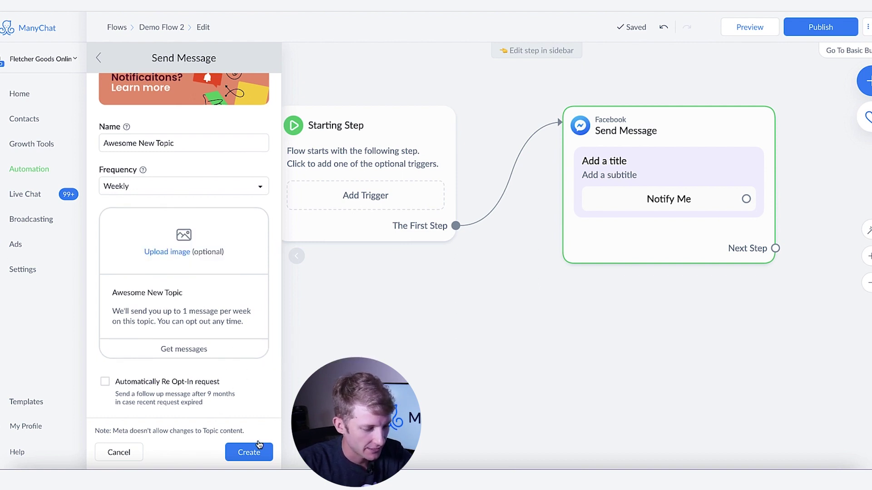
{"action": "left_click", "coordinate": [249, 453]}
- Close the step editor without adding a next step, and publish Demo Flow 2
{"action": "left_click", "coordinate": [539, 323]}
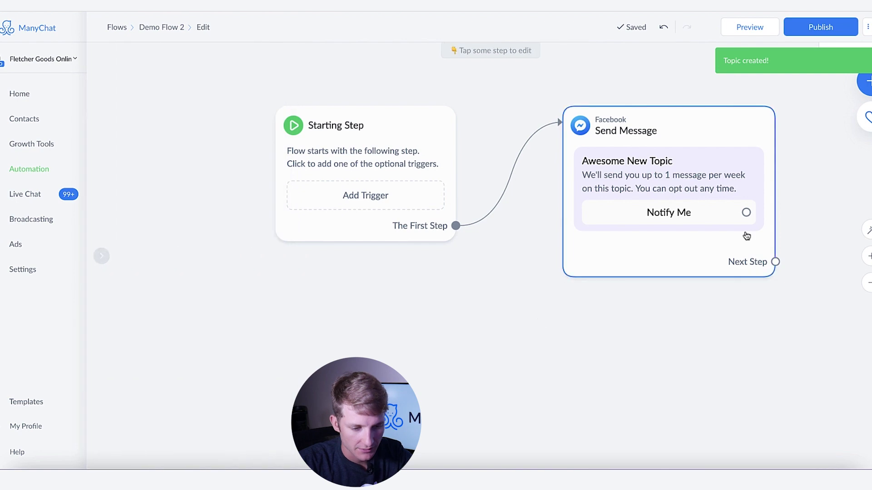
{"action": "left_click_drag", "start_coordinate": [746, 213], "coordinate": [806, 199]}
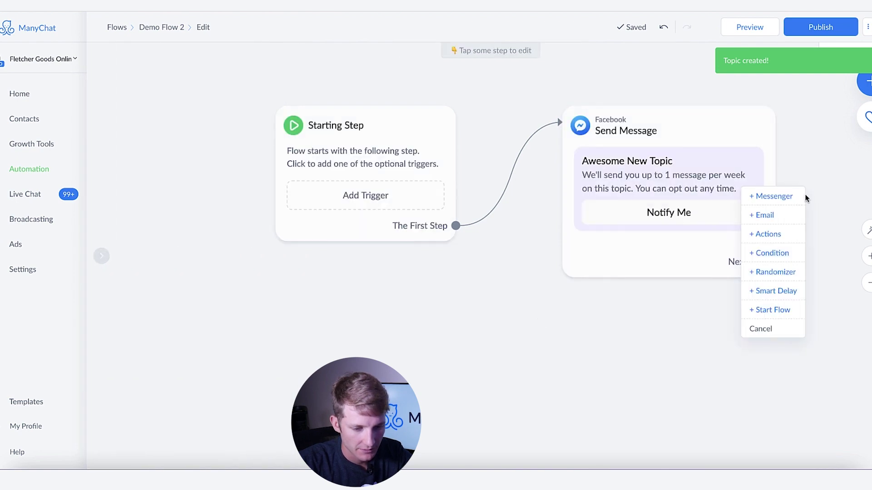
{"action": "left_click", "coordinate": [642, 385]}
{"action": "left_click", "coordinate": [820, 27]}
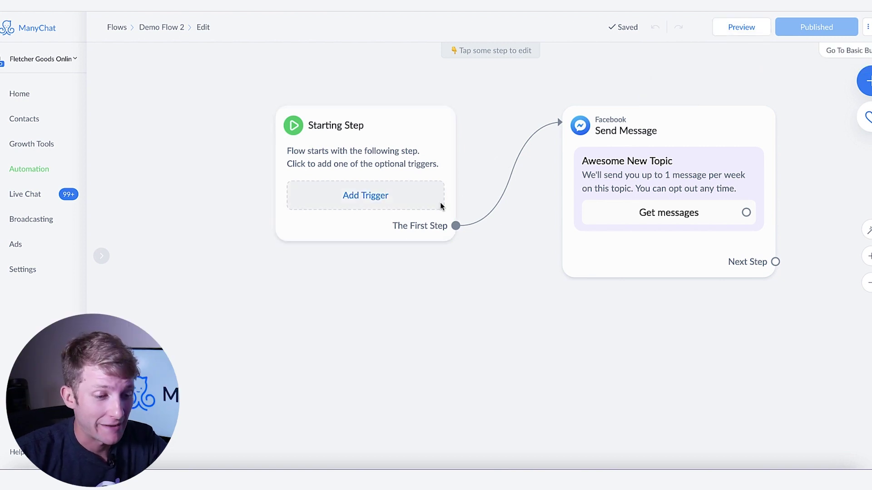
- Add a Facebook Keyword trigger with the keyword 'Fun Topic'
{"action": "left_click", "coordinate": [356, 207]}
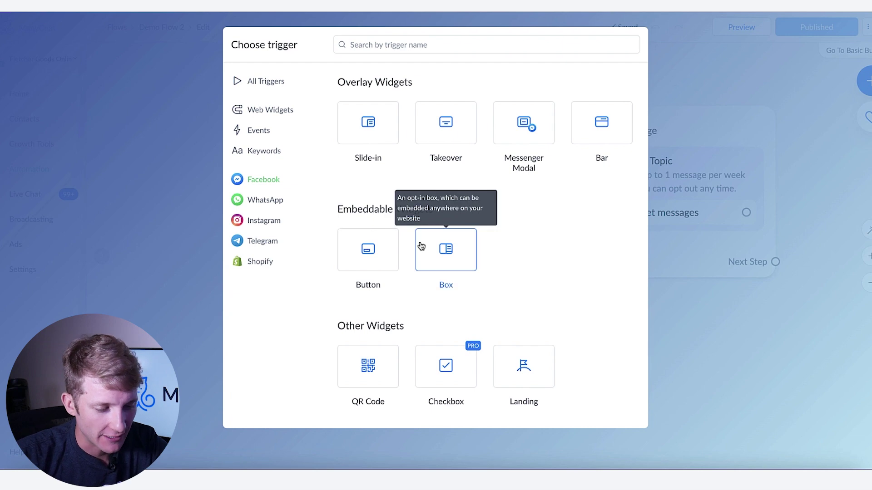
{"action": "scroll", "coordinate": [420, 248], "scroll_direction": "down", "scroll_amount": 5}
{"action": "scroll", "coordinate": [408, 227], "scroll_direction": "down", "scroll_amount": 2}
{"action": "left_click", "coordinate": [379, 191]}
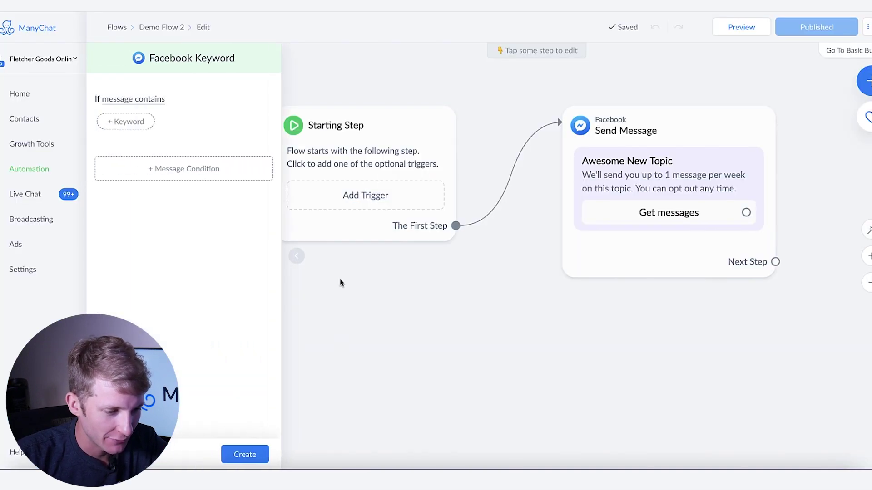
{"action": "left_click", "coordinate": [129, 121]}
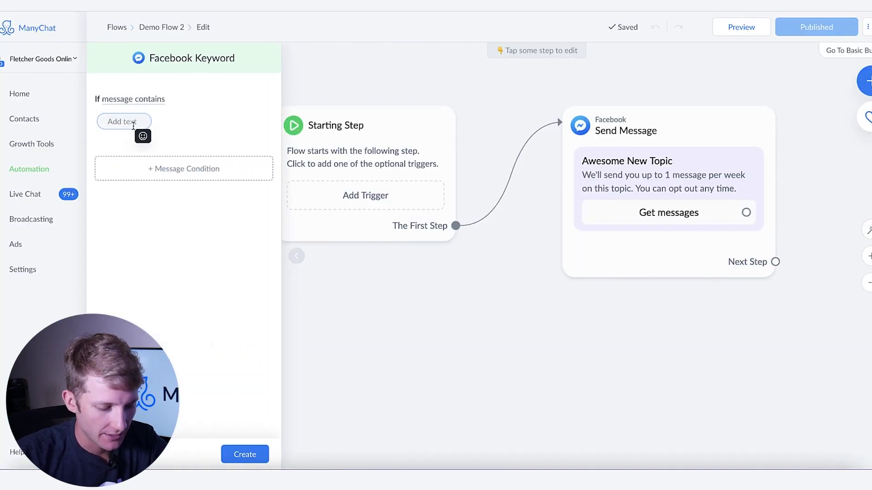
{"action": "type", "text": "Fun Topic"}
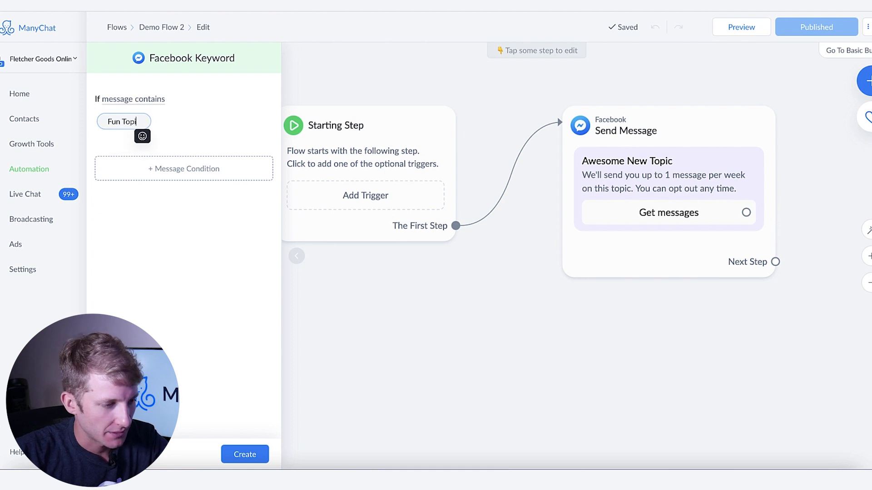
{"action": "key", "text": "Return"}
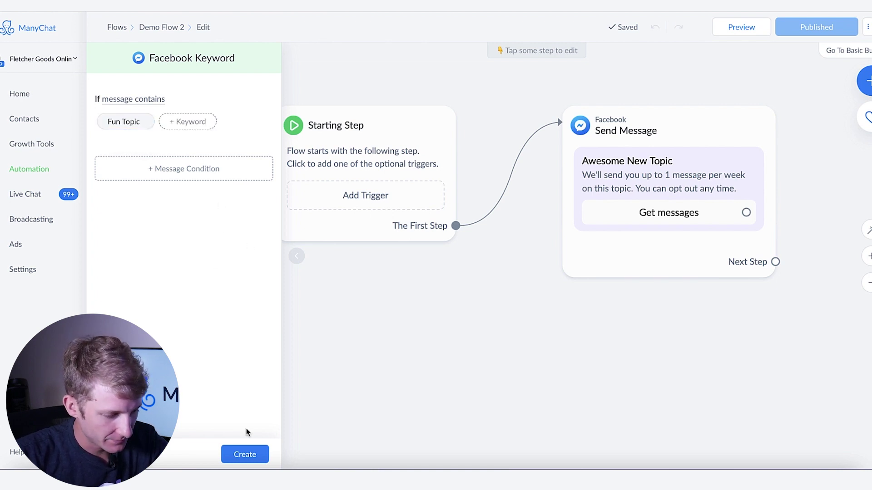
{"action": "left_click", "coordinate": [242, 455]}
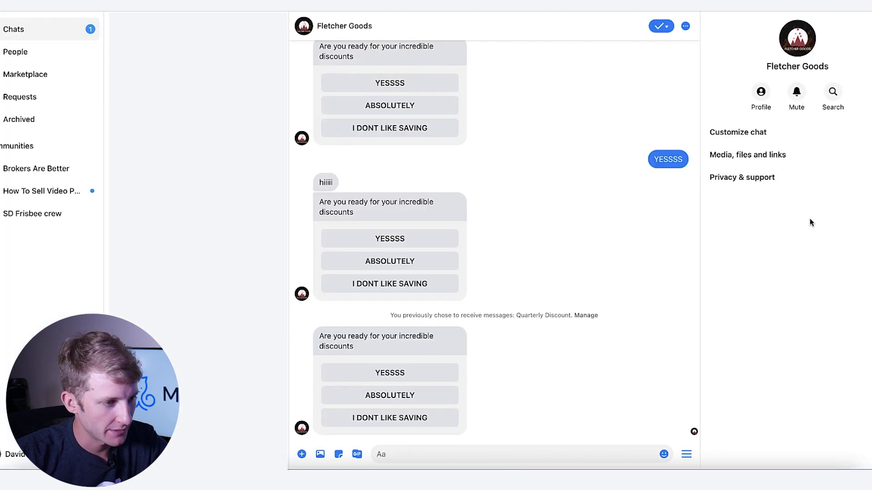
- Send 'Fun Topic' to the business and accept Get messages on the Awesome New Topic card
{"action": "type", "text": "Fun Topic"}
{"action": "key", "text": "Return"}
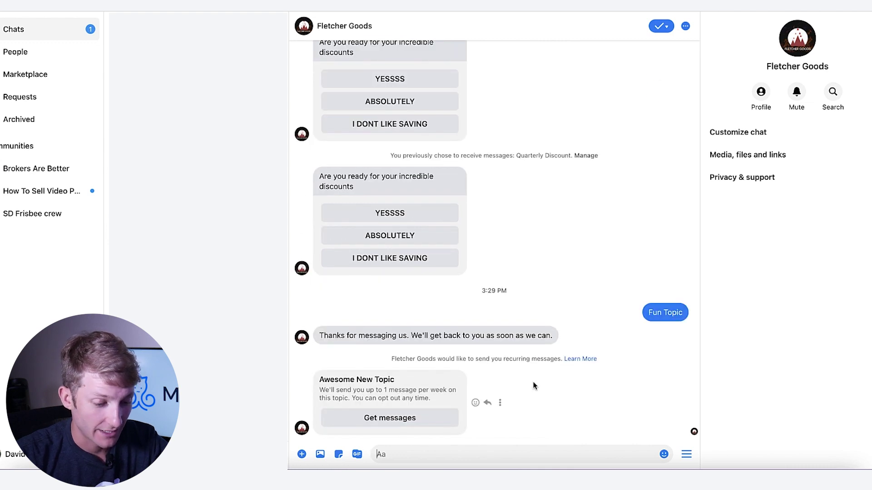
{"action": "left_click", "coordinate": [444, 416]}
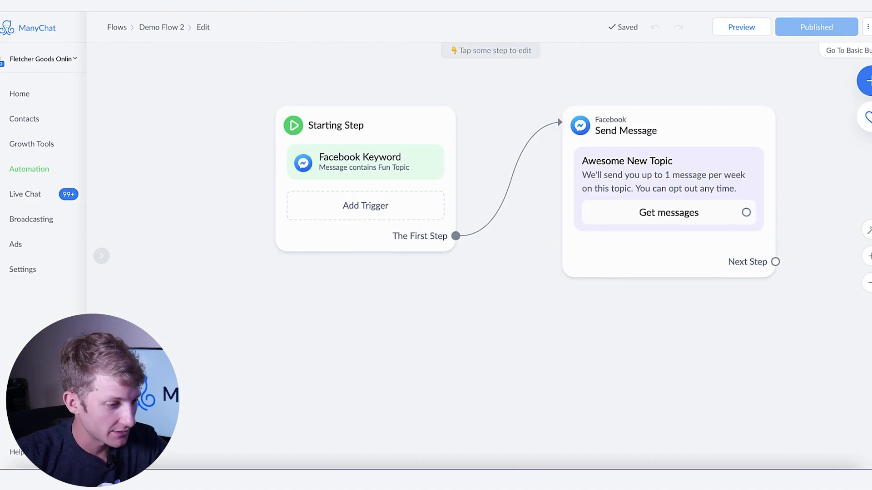
- Return to Settings > Messenger > Notification Topics to confirm Awesome New Topic is listed
{"action": "left_click", "coordinate": [25, 272]}
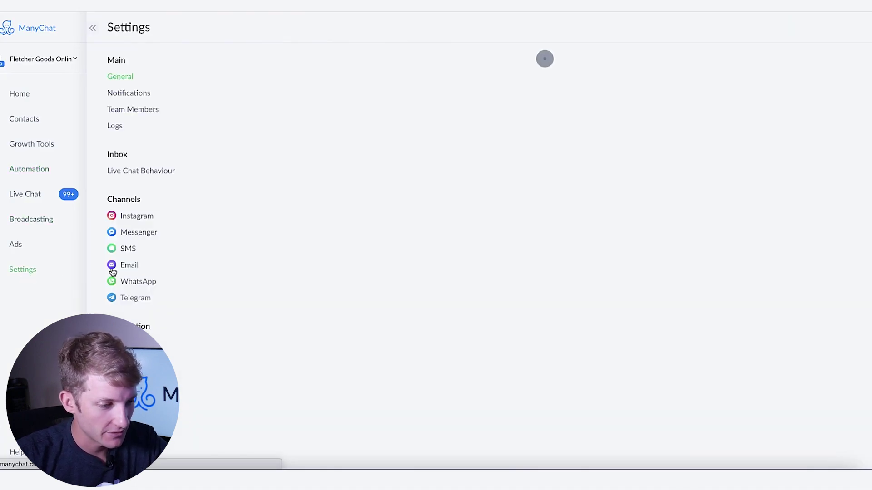
{"action": "left_click", "coordinate": [139, 234]}
{"action": "left_click", "coordinate": [496, 219]}
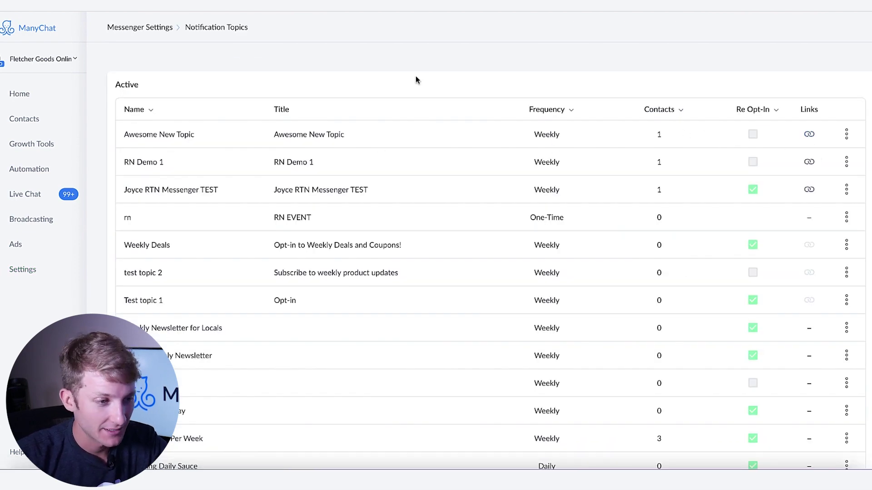
{"action": "key", "text": "super+t"}
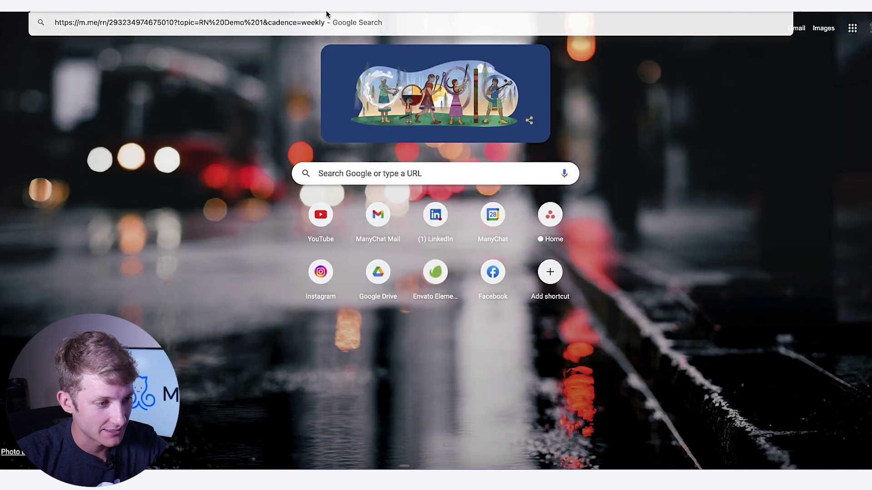
- Load the pasted RN Demo 1 opt-in link in the new Chrome tab
{"action": "key", "text": "Return"}
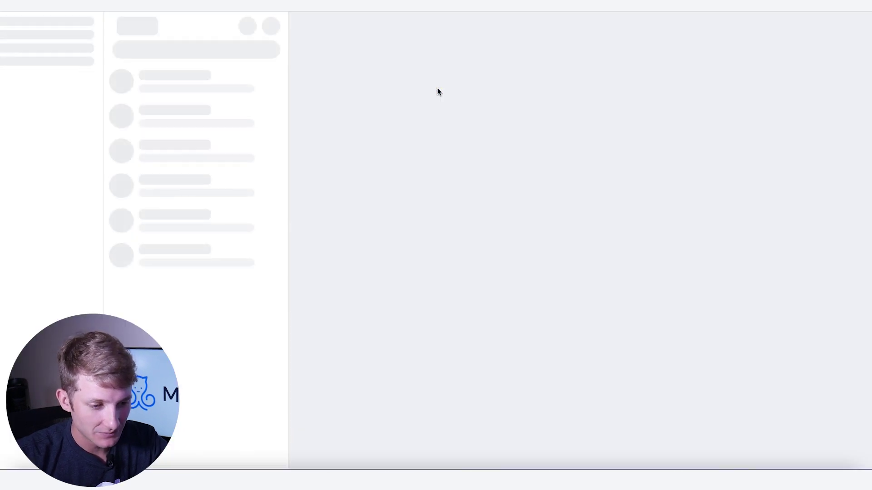